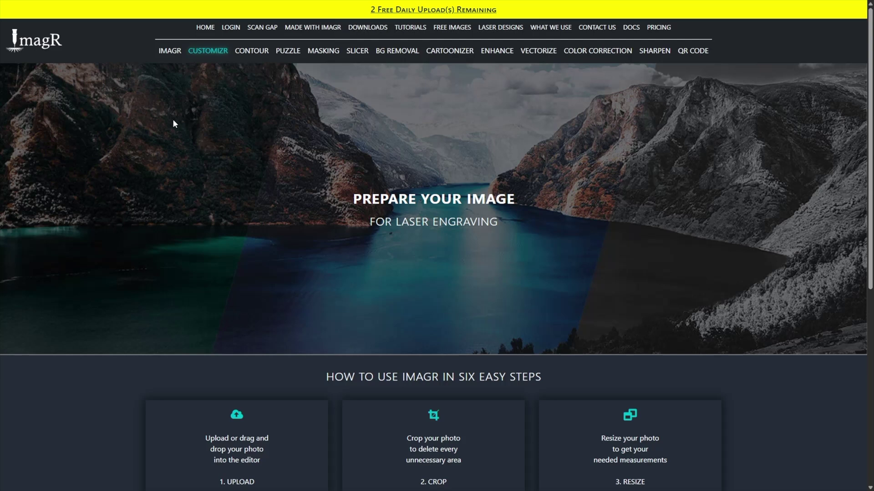
Step: Drag the crop box's right and left edges inward to frame the dog tightly
scroll(173, 122, "down", 7)
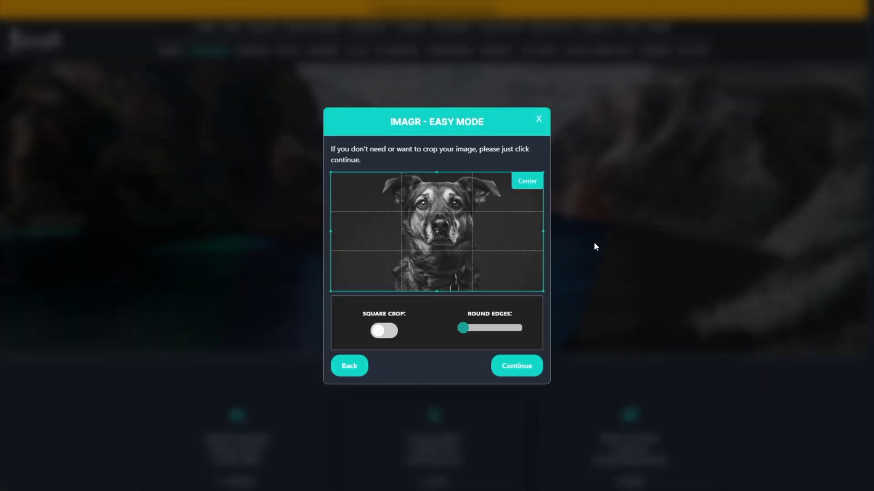
left_click_drag(542, 230, 501, 233)
left_click_drag(330, 231, 379, 235)
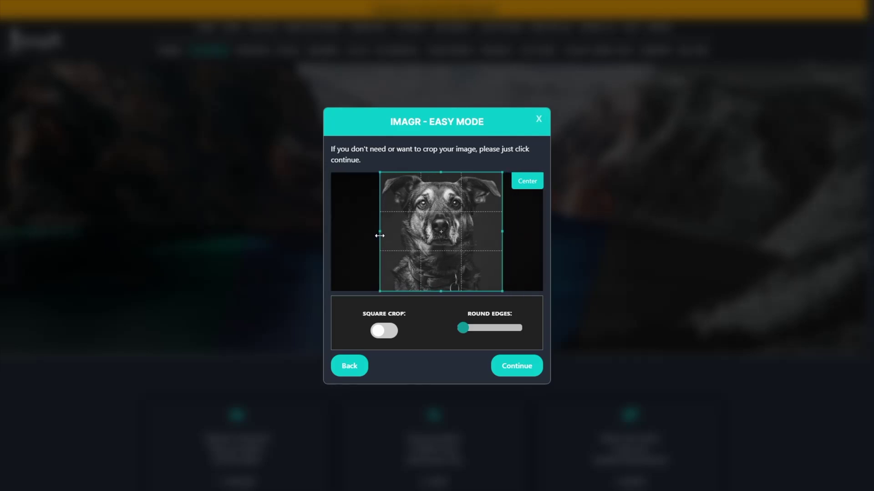
Step: Set the engraving width to 180 mm (height 175 mm) with 318 DPI
left_click(511, 360)
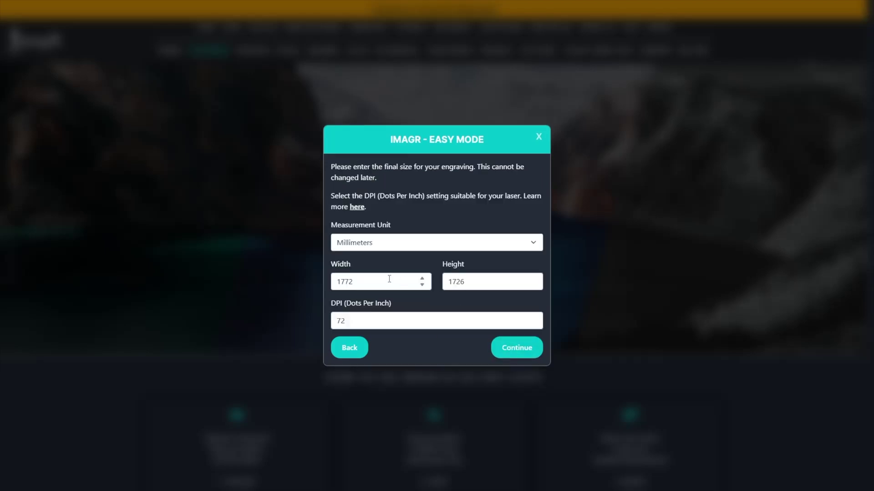
left_click_drag(389, 279, 312, 283)
type("200")
key("Tab")
key("Tab")
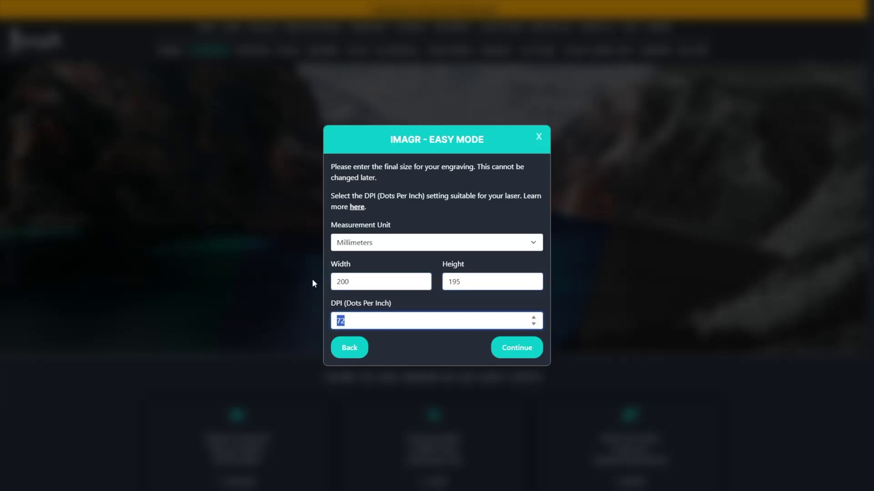
type("318")
left_click(369, 285)
key("BackSpace")
key("BackSpace")
key("BackSpace")
type("180")
left_click(412, 350)
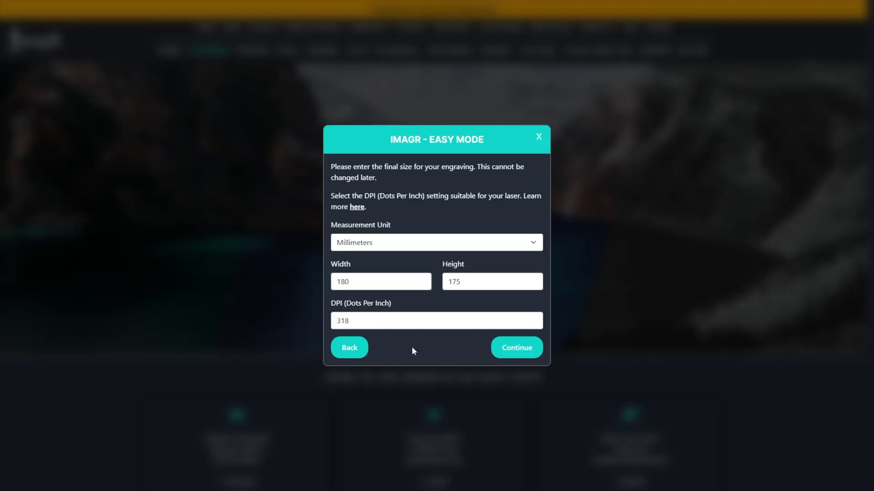
Step: Choose Wood as the engraving material and bring up the result's download options
left_click(513, 347)
left_click(469, 255)
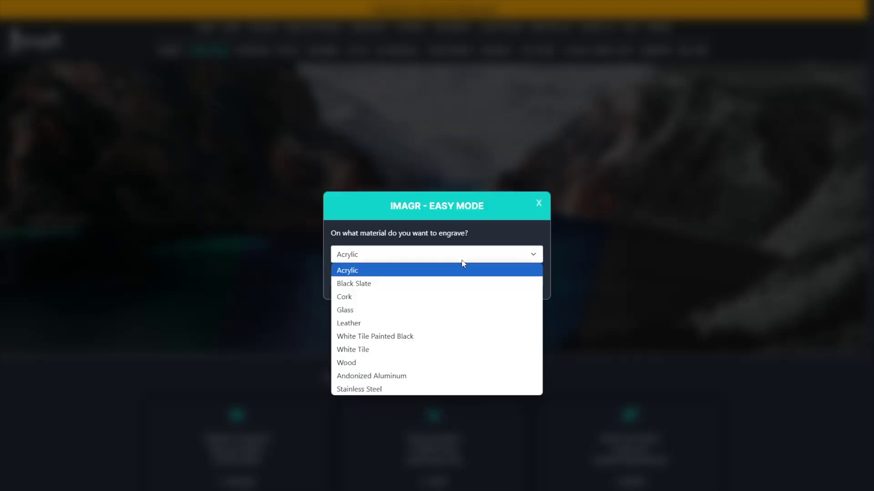
left_click(430, 362)
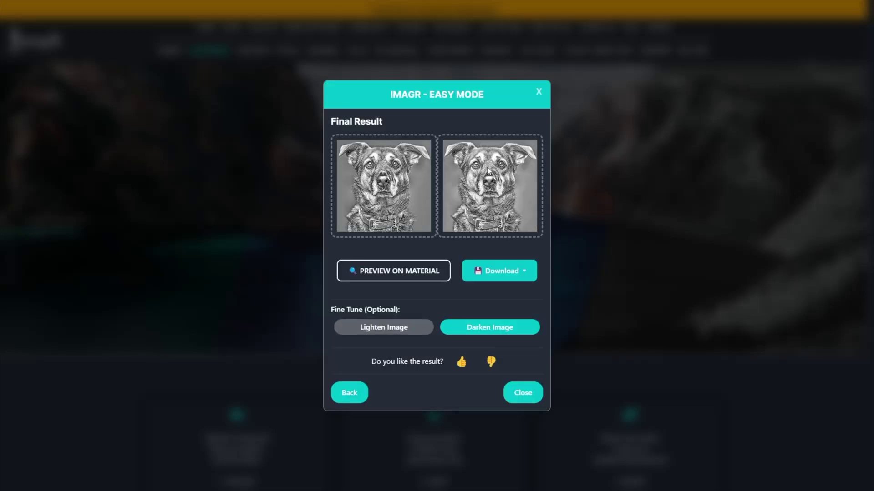
left_click(499, 273)
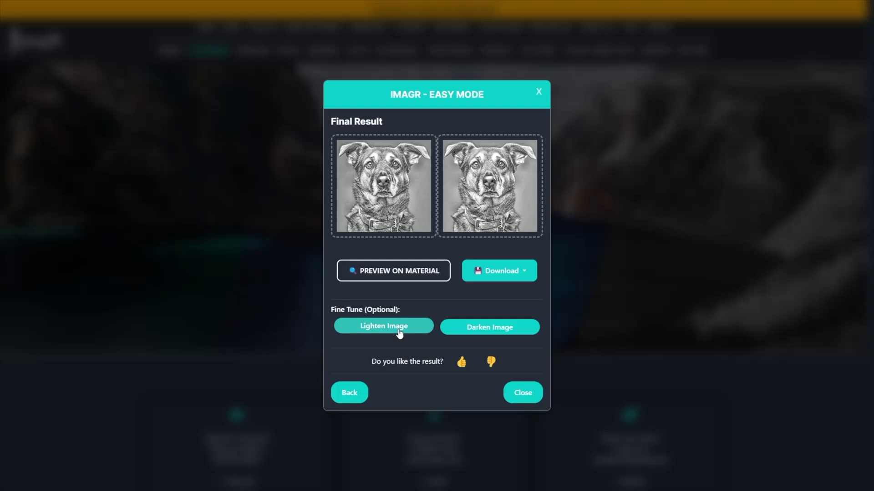
Step: Download the dithered dog image, give it a thumbs-up, and start Preview on Material
left_click(499, 277)
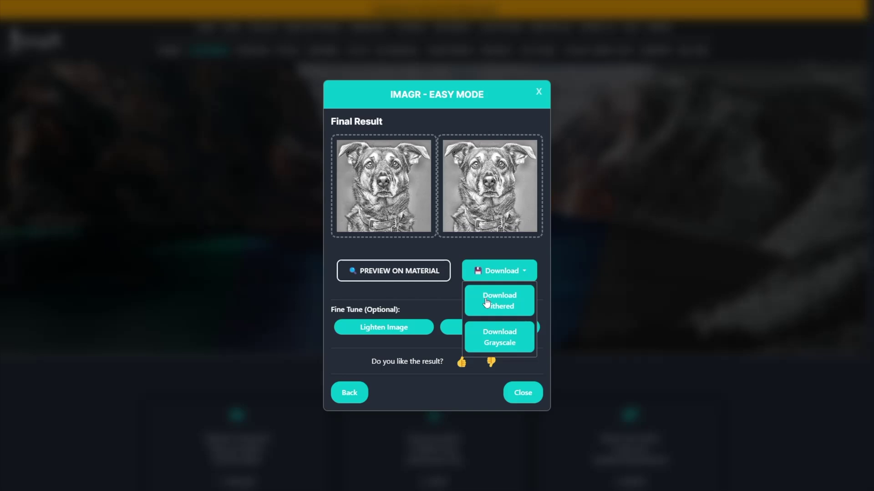
left_click(485, 302)
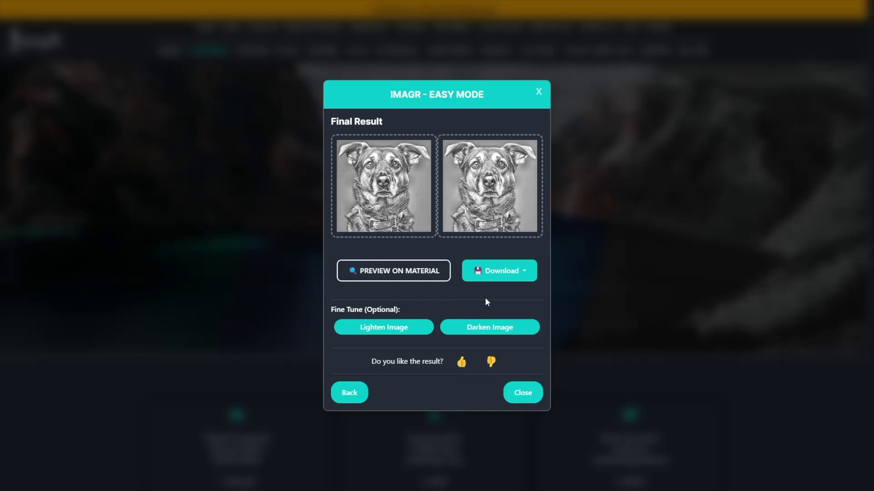
left_click(461, 364)
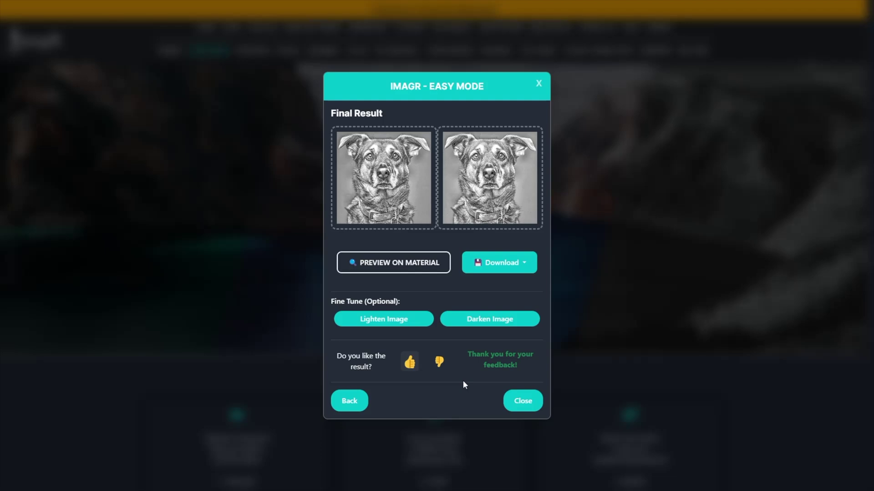
left_click(421, 268)
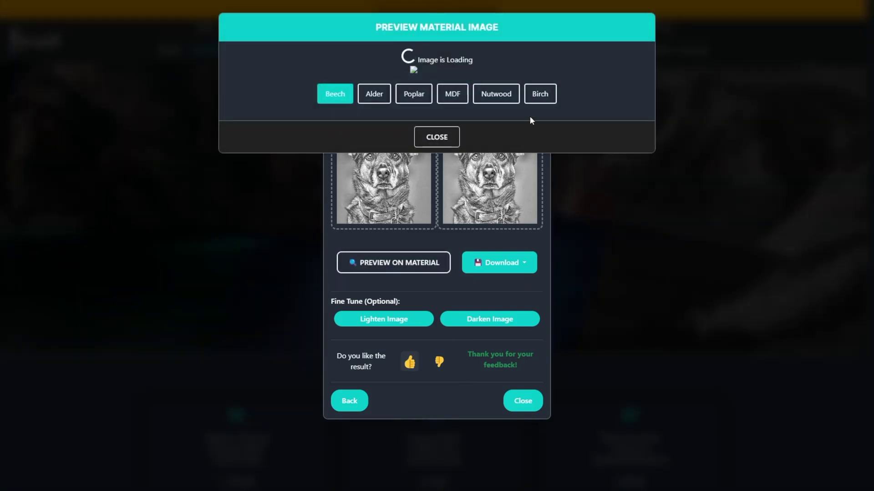
Step: View the dog engraving previewed on Birch, then close the preview dialog
left_click(539, 97)
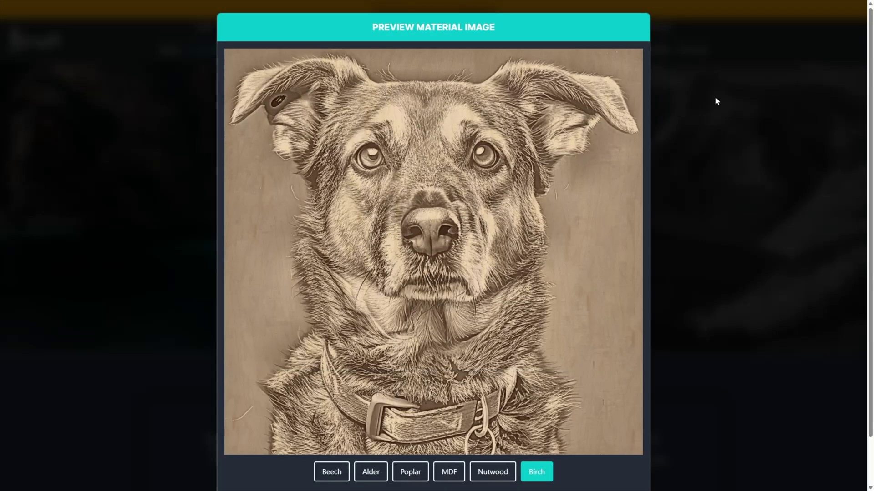
scroll(716, 169, "down", 1)
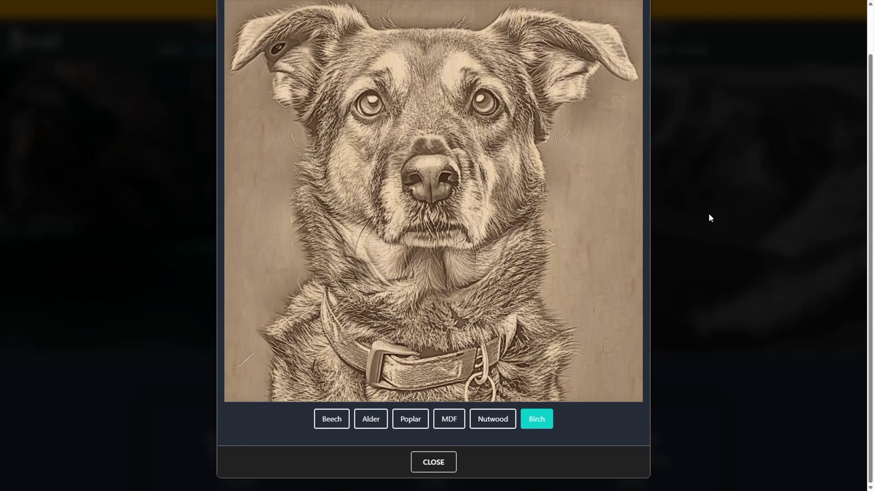
left_click(708, 218)
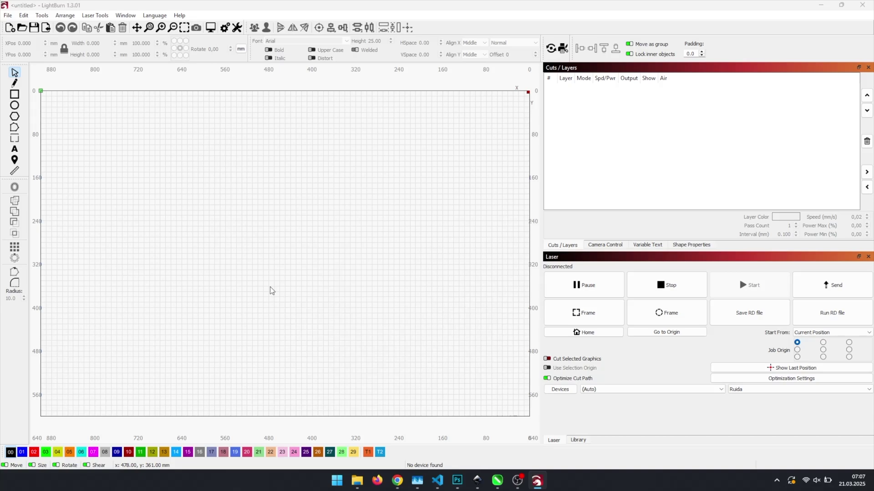
Step: Zoom in and out on the imported 180 × 175 mm dithered dog image to inspect it
scroll(287, 274, "up", 4)
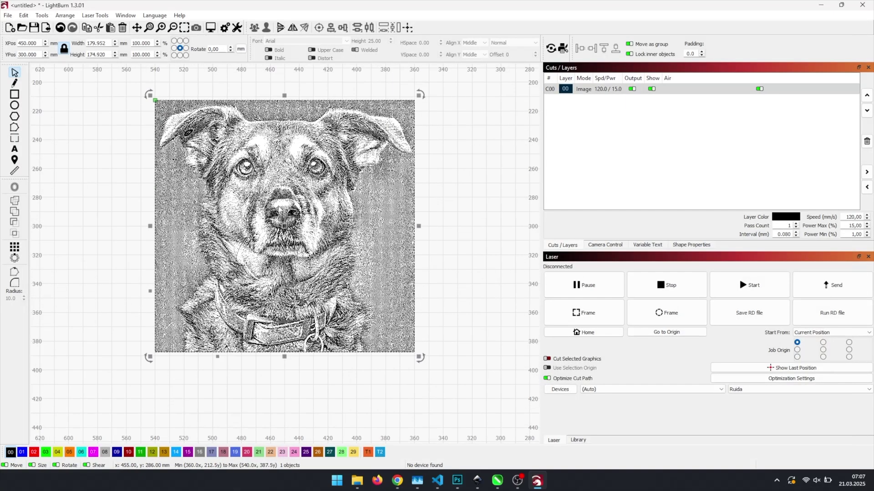
scroll(279, 197, "up", 7)
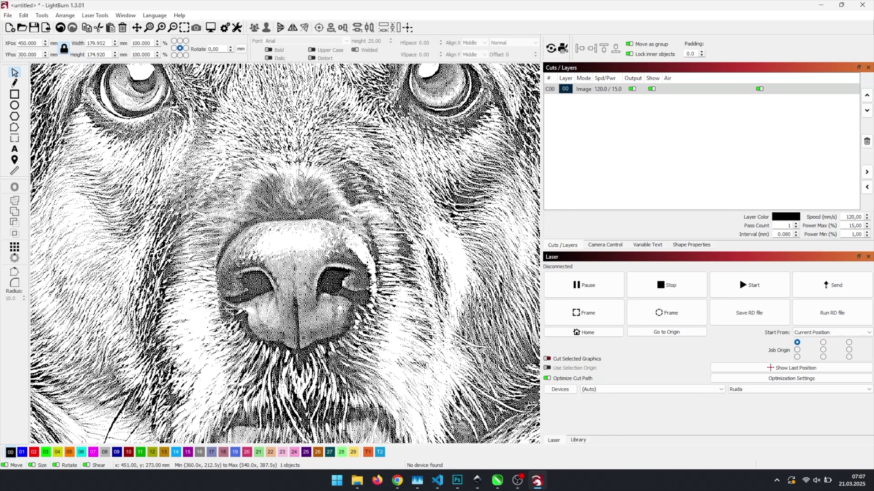
scroll(299, 171, "down", 5)
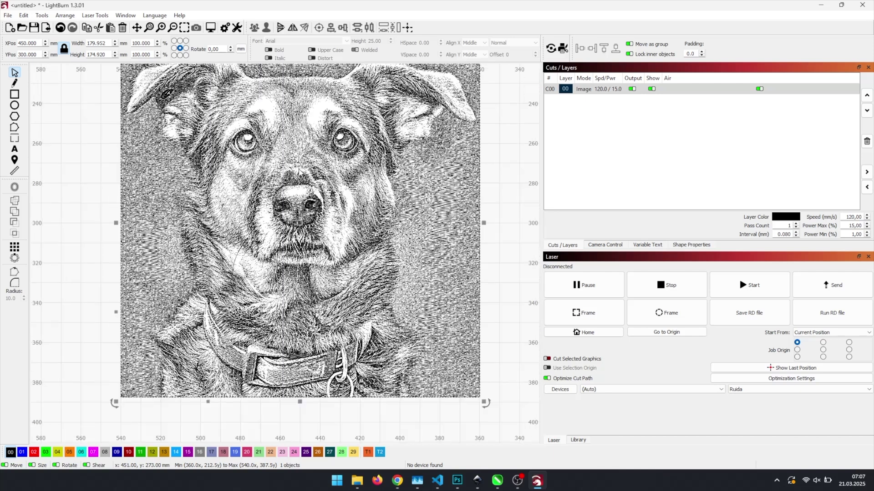
scroll(299, 172, "down", 3)
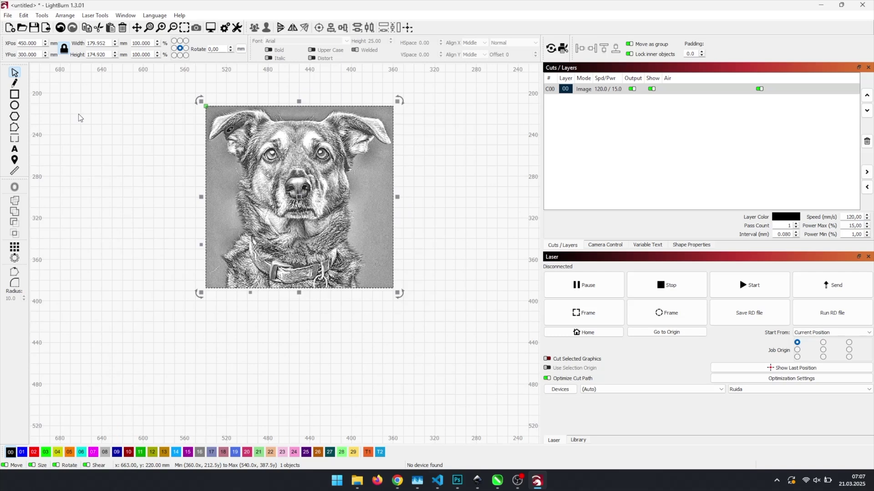
Step: Draw a rectangle and size it to 180 mm wide by 175 mm high
left_click(14, 94)
left_click_drag(39, 96, 204, 266)
left_click(109, 42)
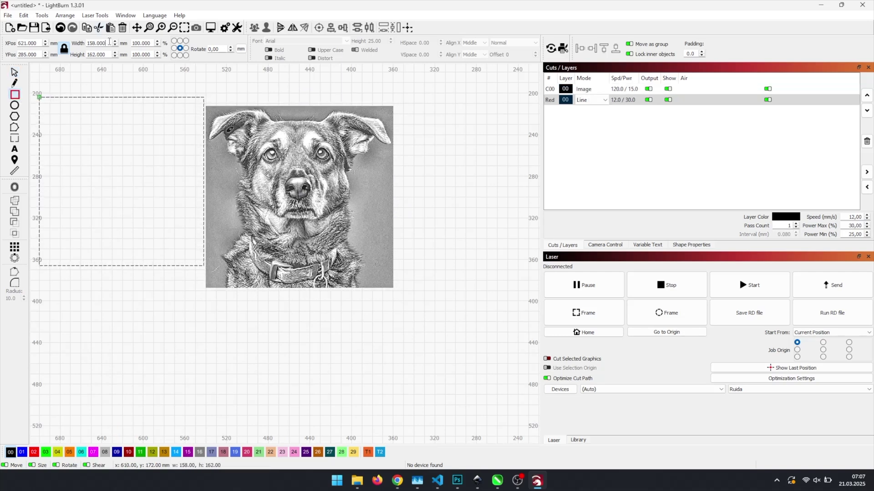
double_click(109, 42)
type("180")
key("Return")
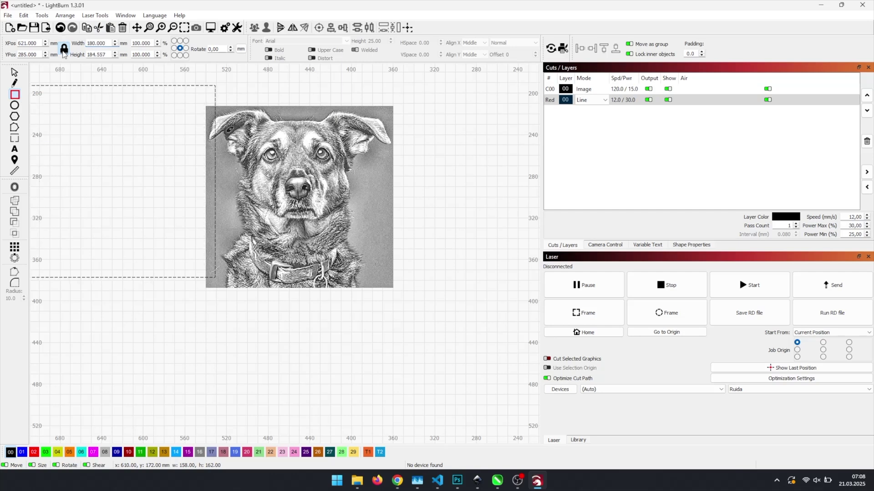
double_click(100, 55)
type("175")
key("Return")
Step: Move the rectangle to page center so it sits exactly over the dog image
left_click(14, 72)
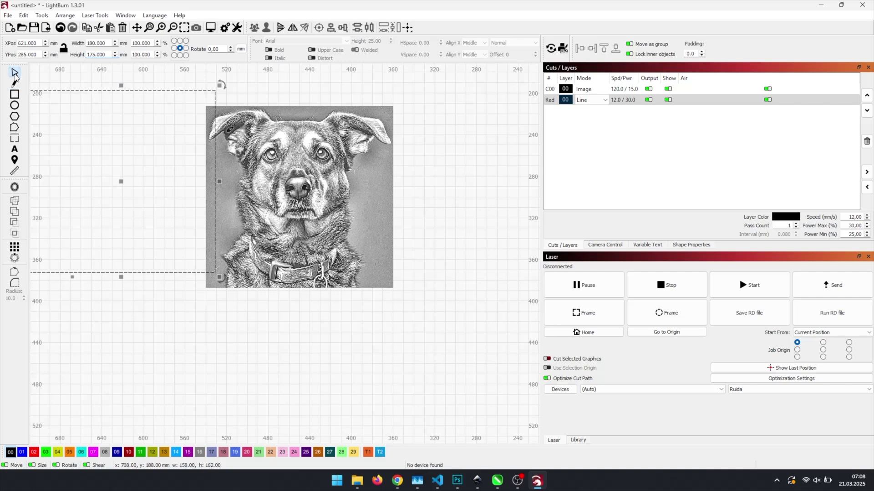
left_click(408, 27)
left_click(422, 36)
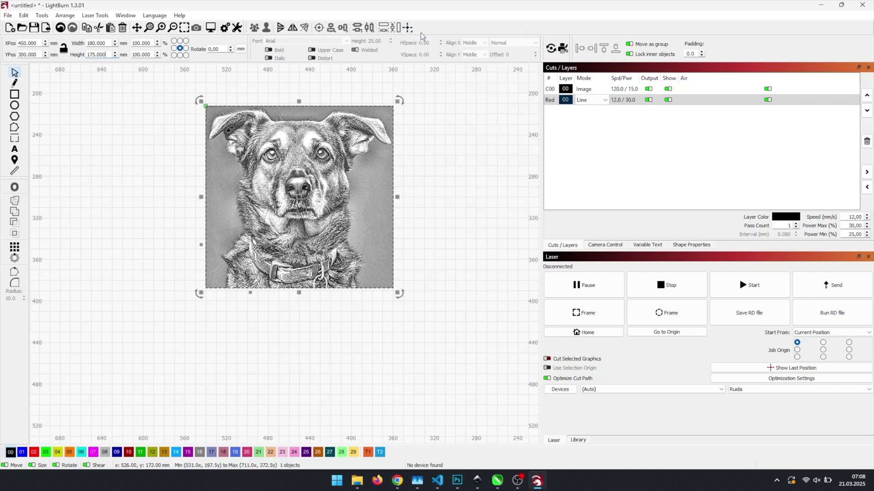
Step: Confirm image layer C00 with Pass-Through on at 120 mm/s, 15%, and review the Red layer settings
left_click(627, 90)
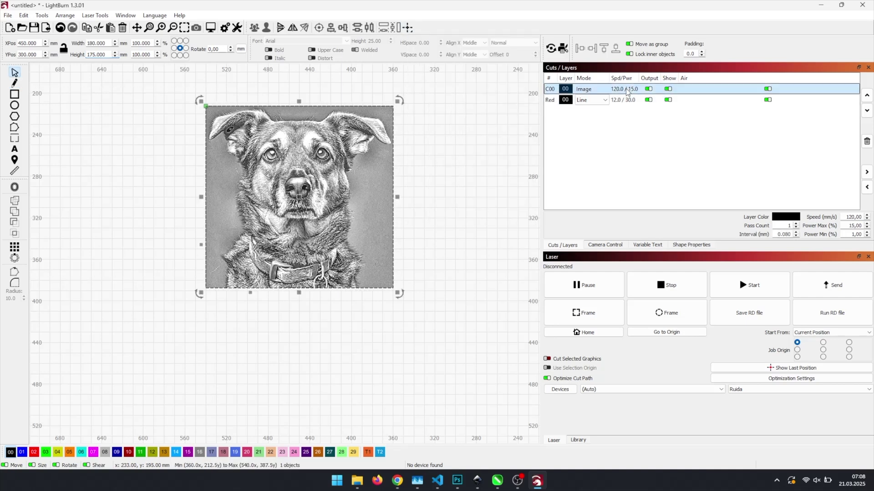
double_click(627, 90)
left_click_drag(489, 81, 424, 82)
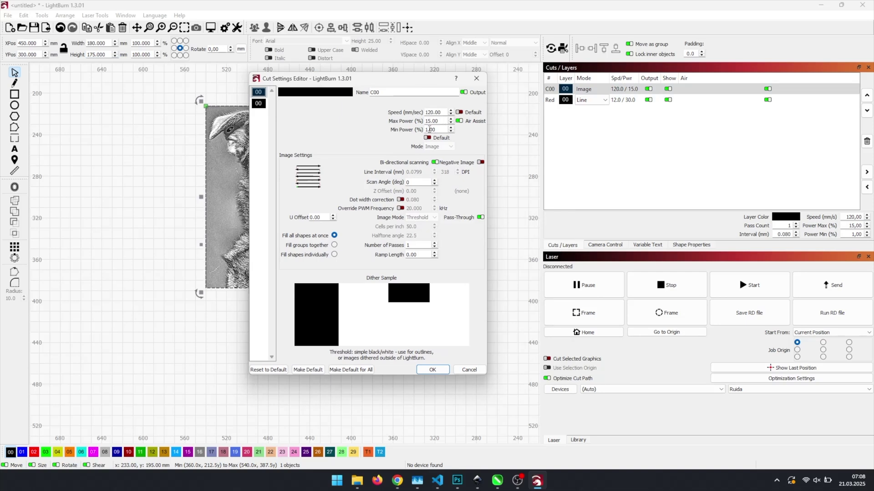
left_click(480, 217)
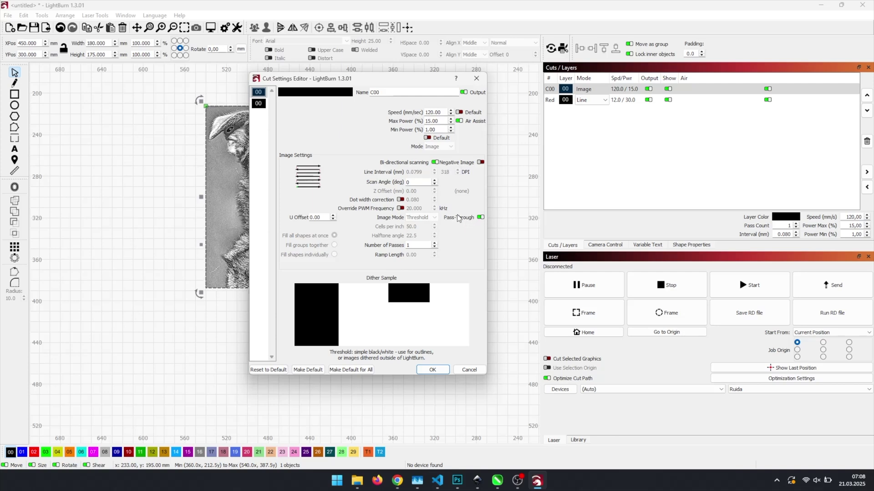
left_click(473, 218)
left_click(468, 219)
left_click(433, 369)
double_click(606, 100)
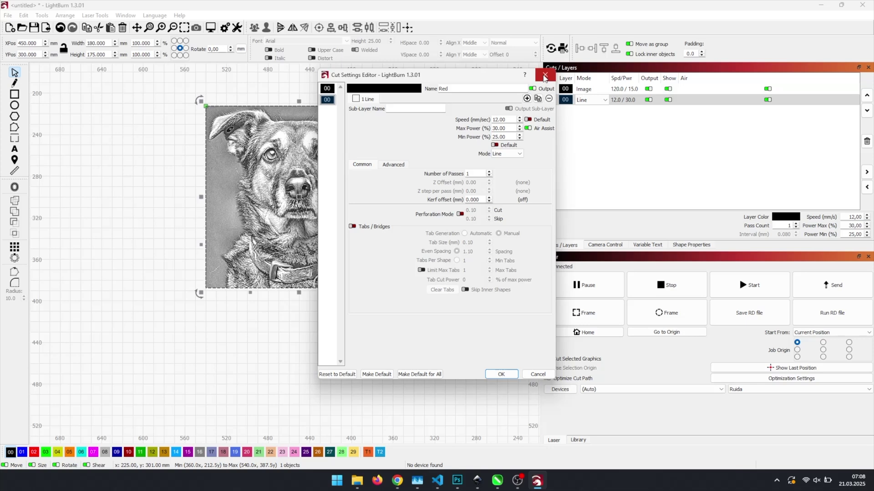
Step: Close the Red layer's Cut Settings Editor window
left_click(544, 75)
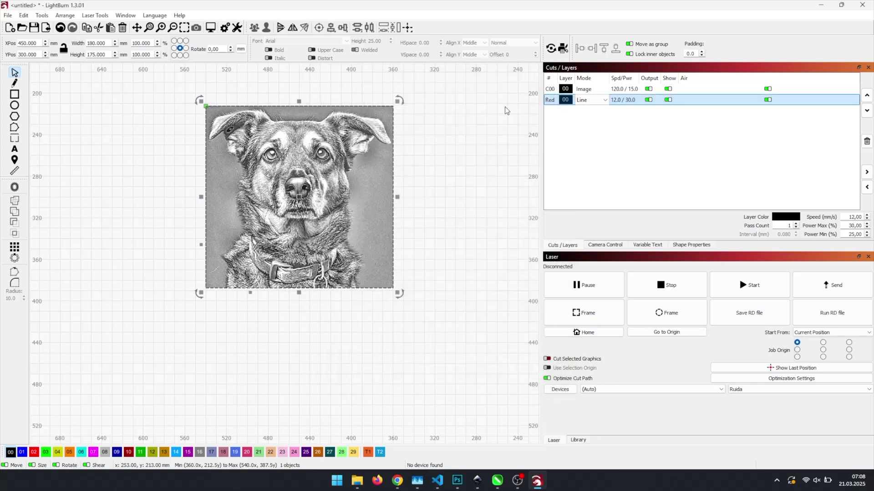